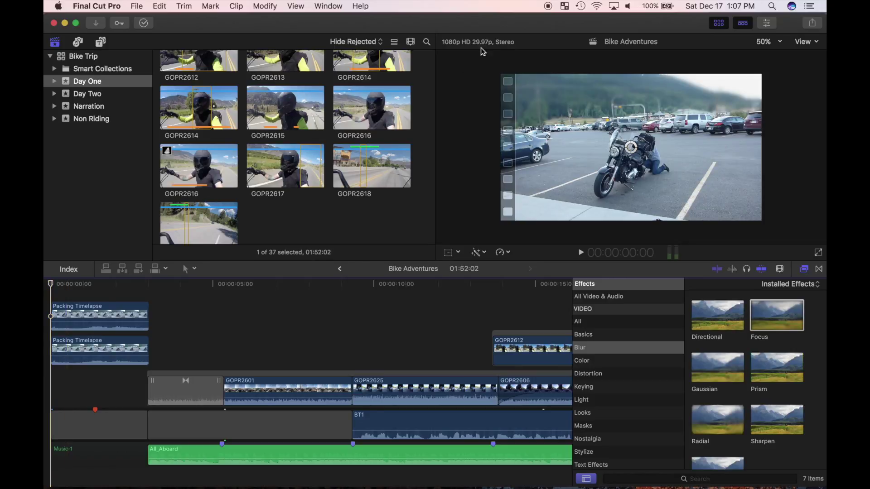
# Play the Bike Adventures project full screen from the Packing Timelapse clip
pyautogui.click(819, 252)
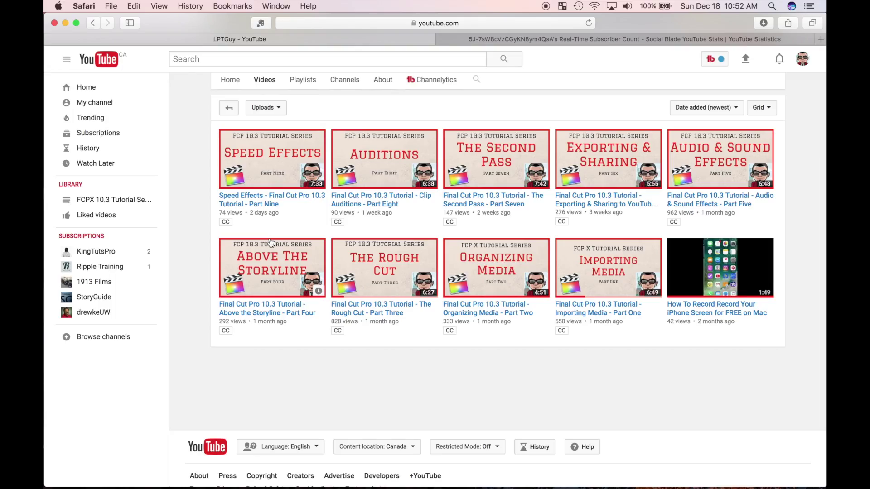
# Open the Speed Effects – Part Nine tutorial and scroll down to its description
pyautogui.click(277, 162)
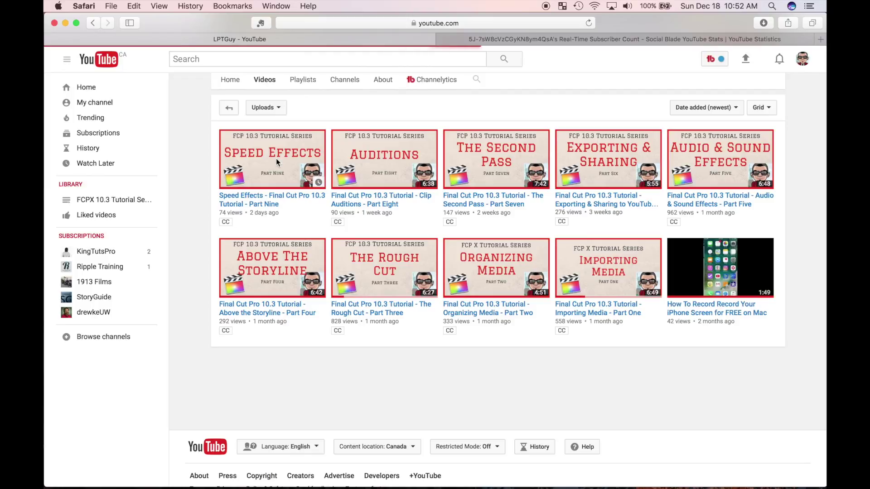
pyautogui.scroll(-5, 68, 278)
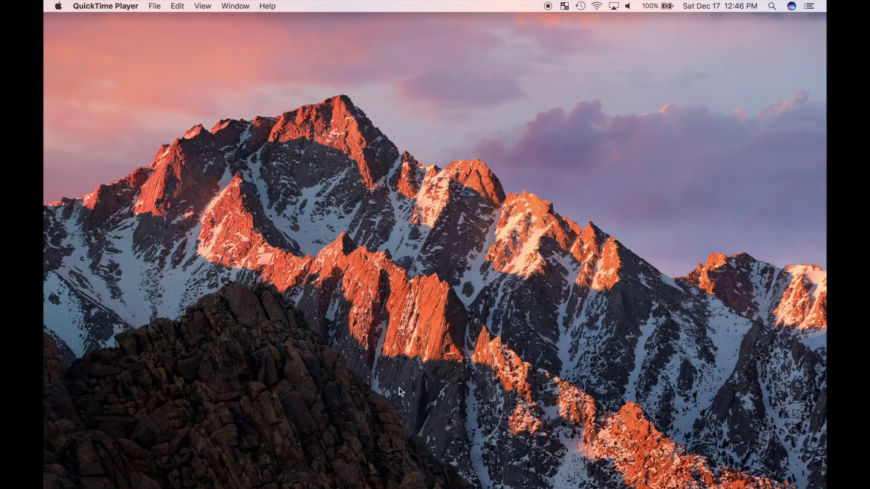
# Launch Final Cut Pro and open the Bike Trip library from File > Open Library
pyautogui.moveTo(427, 486)
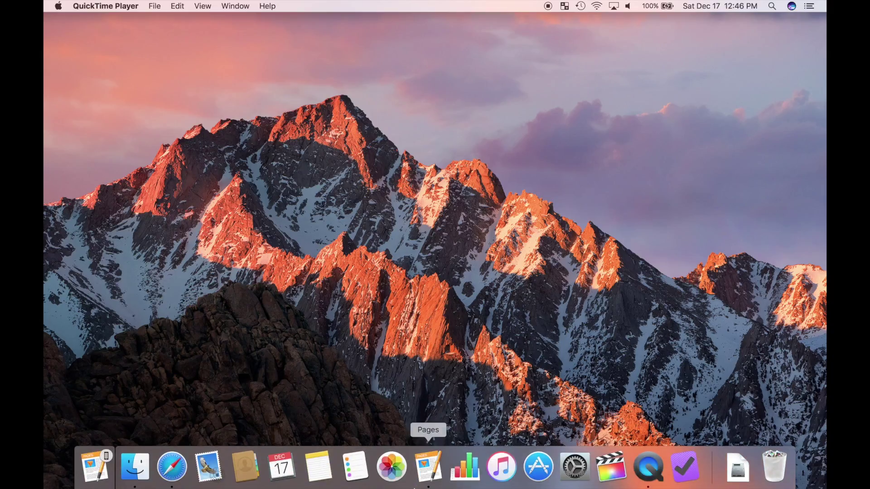
pyautogui.click(620, 472)
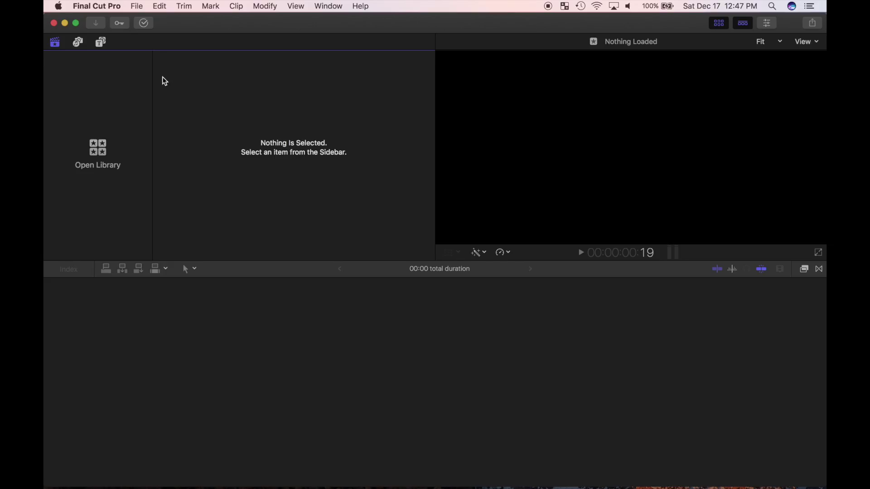
pyautogui.click(144, 6)
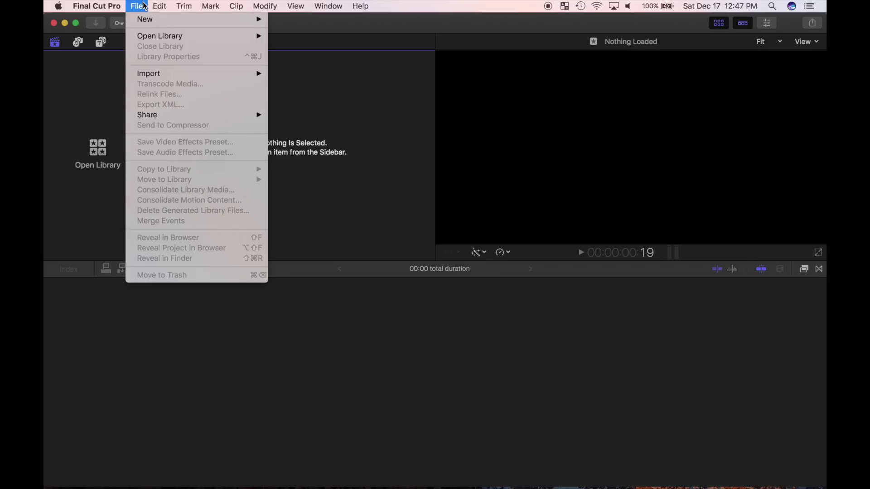
pyautogui.moveTo(150, 36)
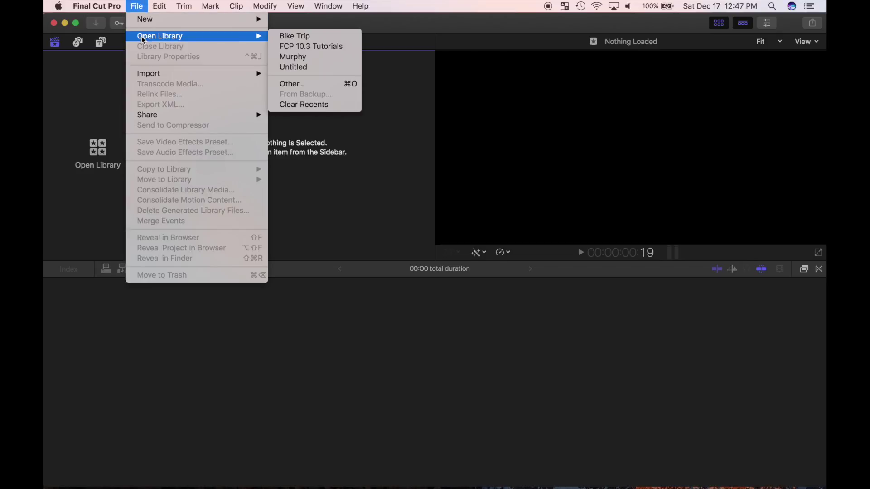
pyautogui.click(310, 38)
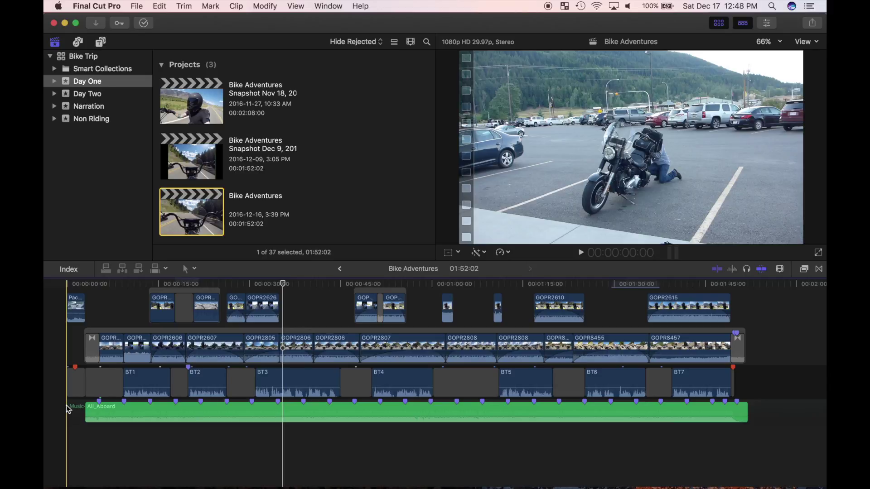
# Show the Effects browser, fit the timeline, select and zoom on GOPR2614, and list All Video & Audio effects
pyautogui.click(804, 270)
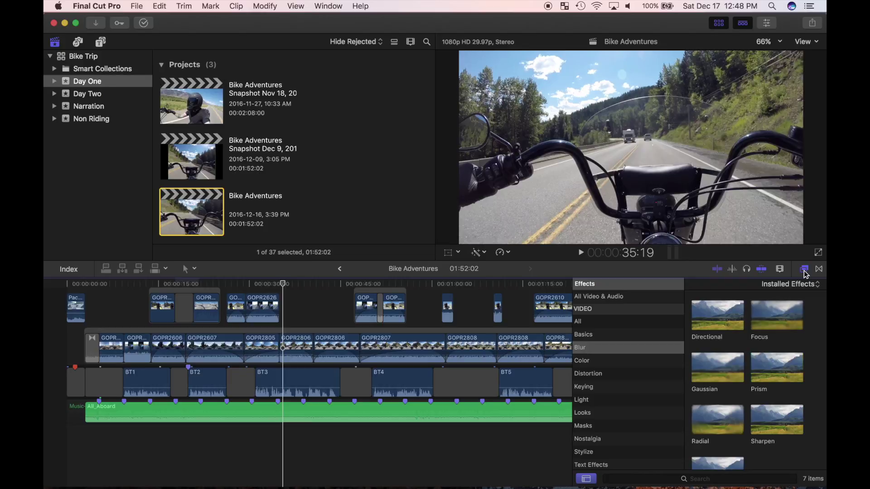
pyautogui.click(60, 367)
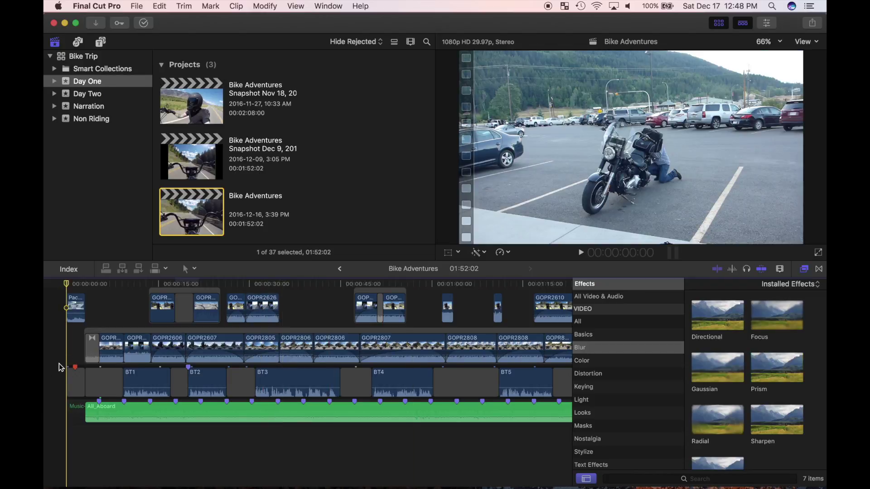
pyautogui.hotkey('shift', 'z')
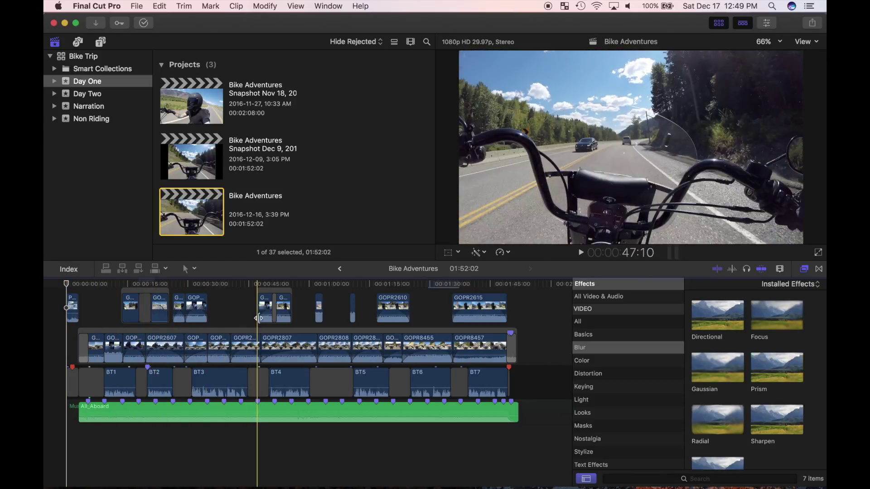
pyautogui.click(281, 311)
pyautogui.click(286, 312)
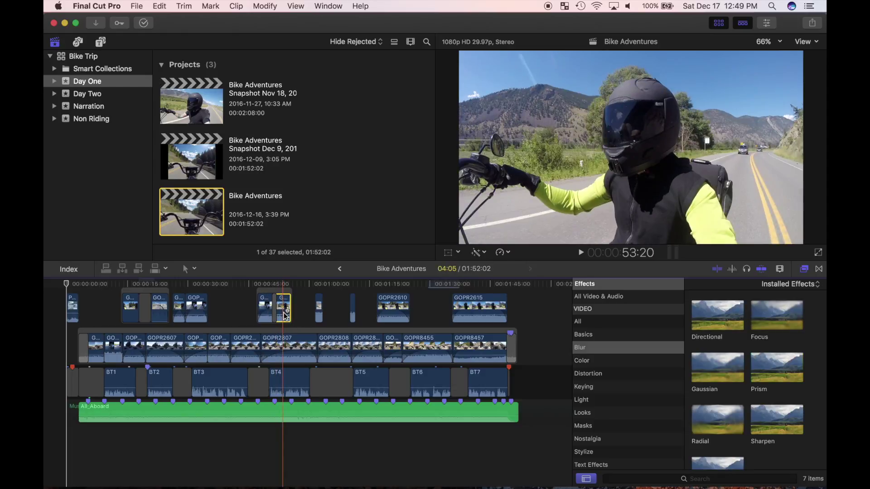
pyautogui.press('super+equal')
pyautogui.press('super+equal')
pyautogui.press('super+equal')
pyautogui.press('super+equal')
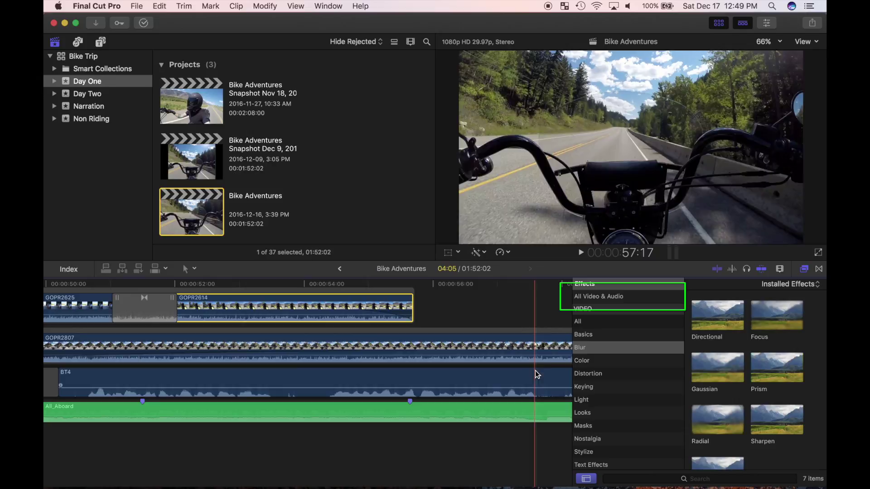
pyautogui.click(619, 302)
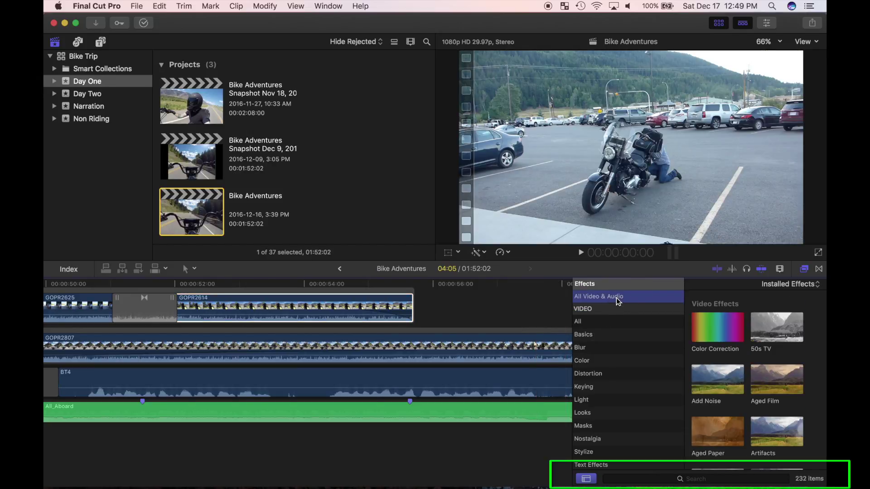
# Search effects for 'WATER', preview Water Pane, and drag it onto clip GOPR2614
pyautogui.click(696, 479)
pyautogui.write('WATER')
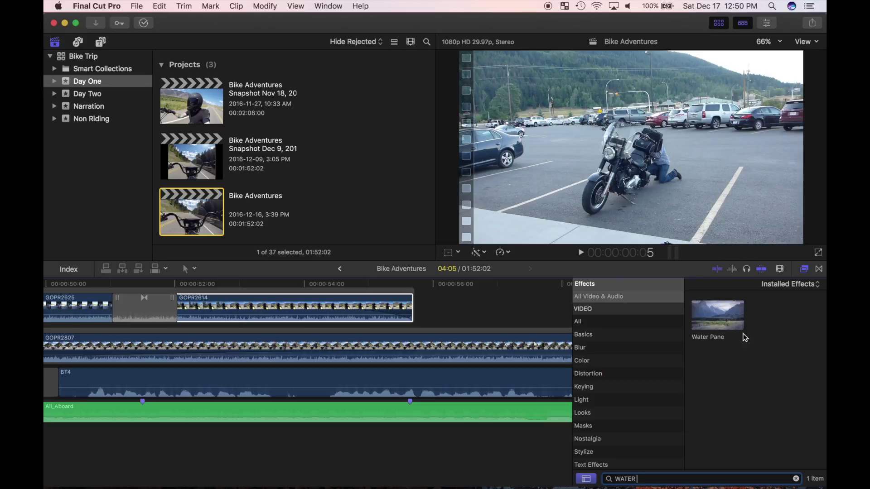
pyautogui.click(703, 325)
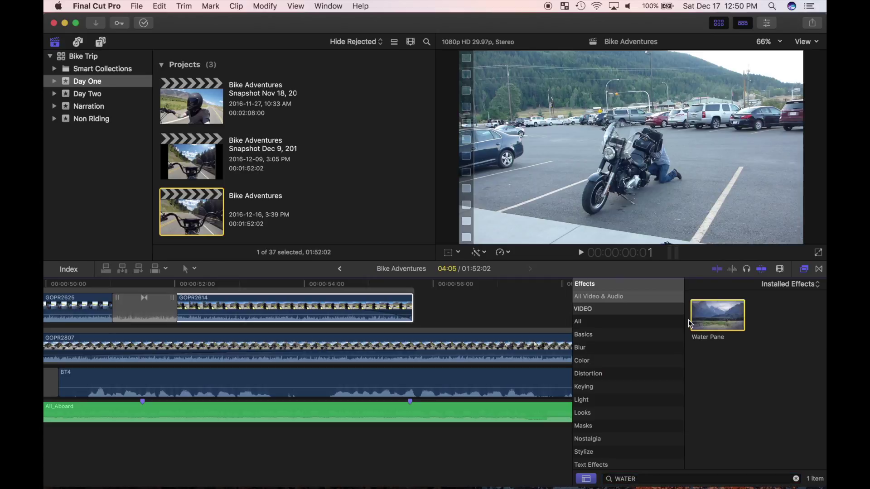
pyautogui.press('space')
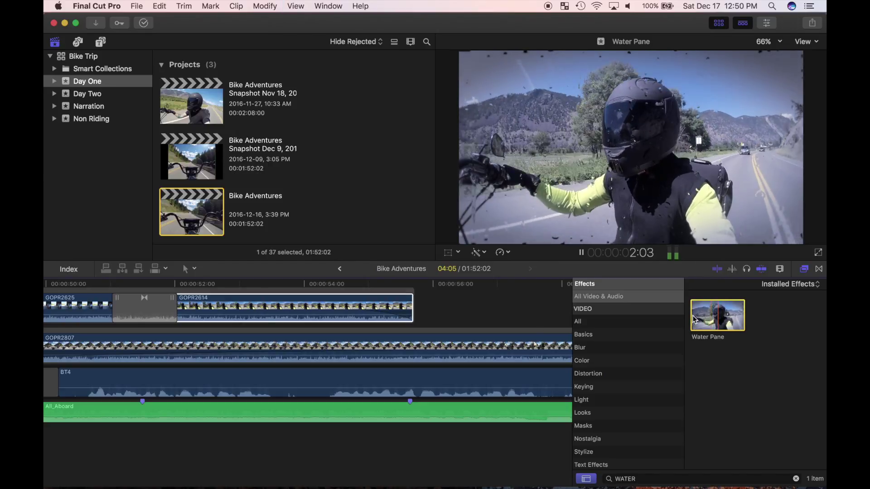
pyautogui.press('space')
pyautogui.moveTo(717, 323); pyautogui.dragTo(262, 313)
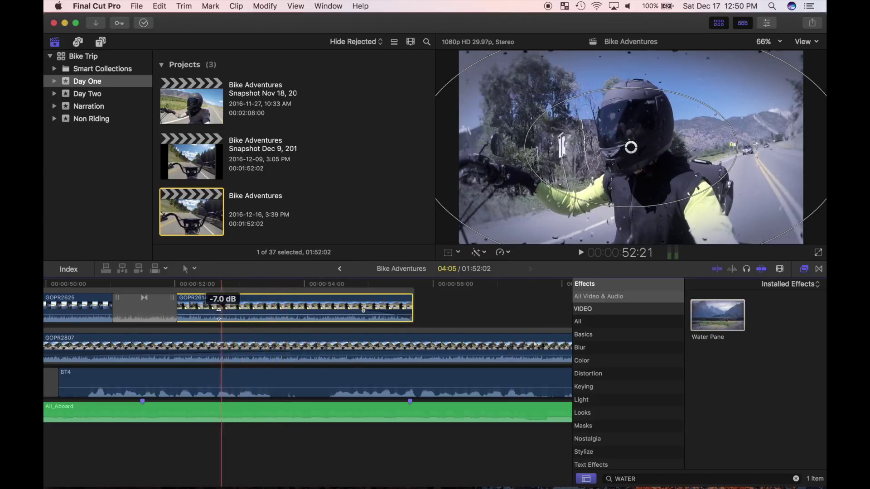
# Park the playhead at 55:03 and show GOPR2614's Water Pane settings in the Video Inspector
pyautogui.click(374, 308)
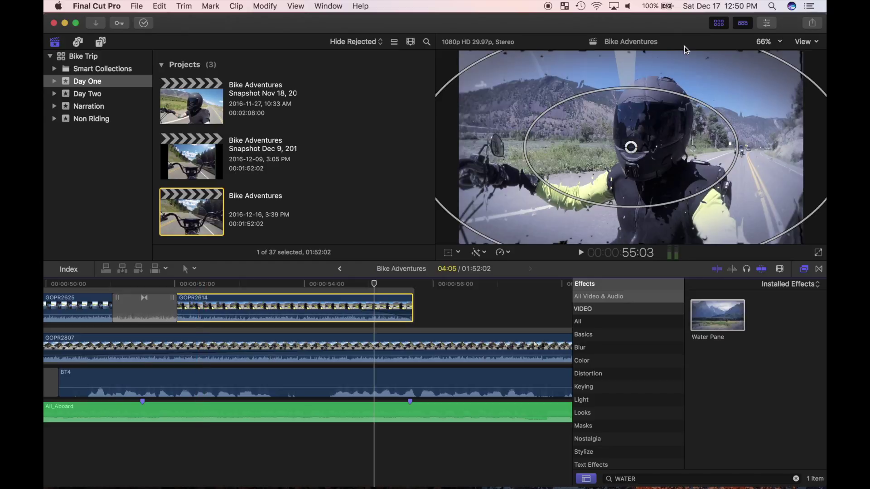
pyautogui.click(767, 23)
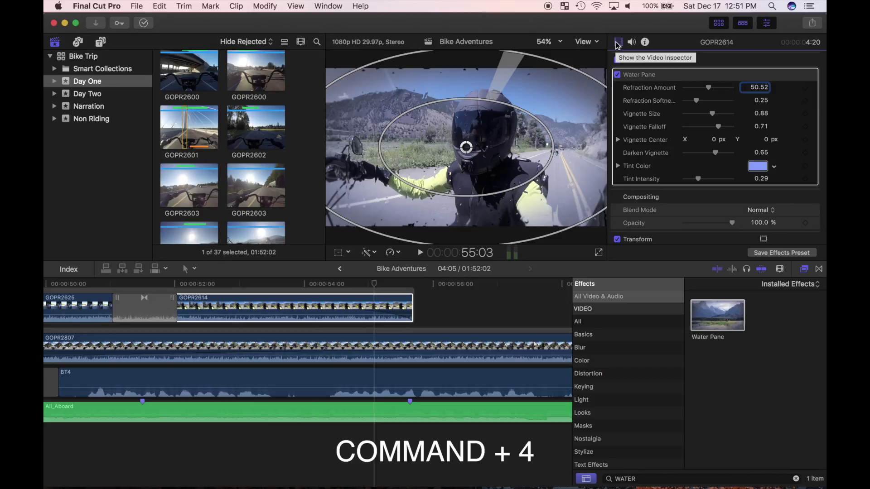
pyautogui.click(618, 44)
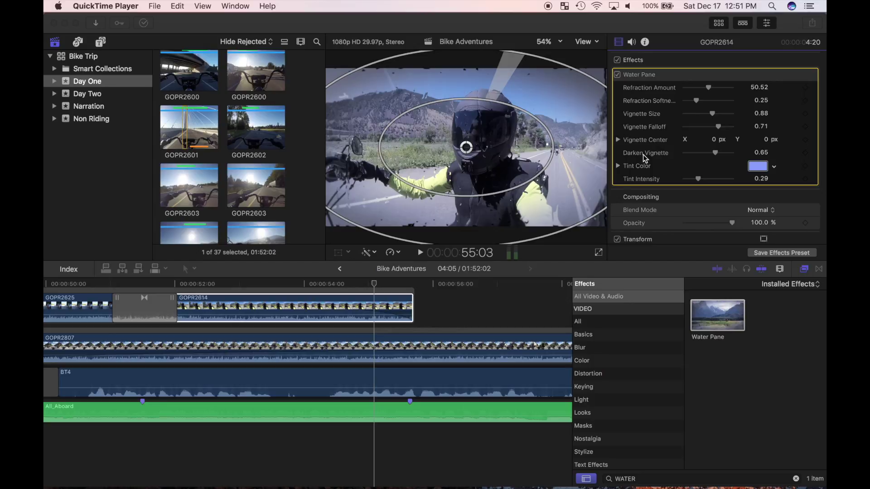
# Raise Water Pane Refraction Amount to 75.01, nudge the vignette centre, and darken the vignette to 0.8
pyautogui.moveTo(708, 87); pyautogui.dragTo(711, 128)
pyautogui.moveTo(466, 147); pyautogui.dragTo(484, 136)
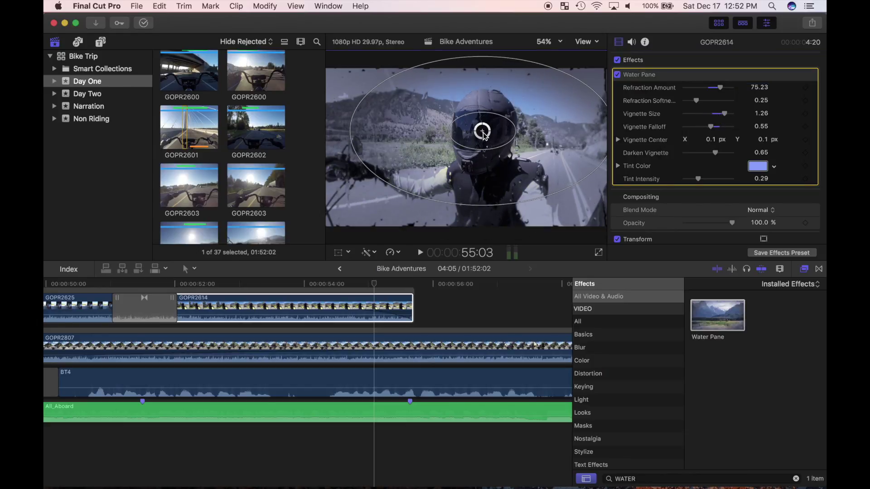
pyautogui.moveTo(715, 152); pyautogui.dragTo(722, 152)
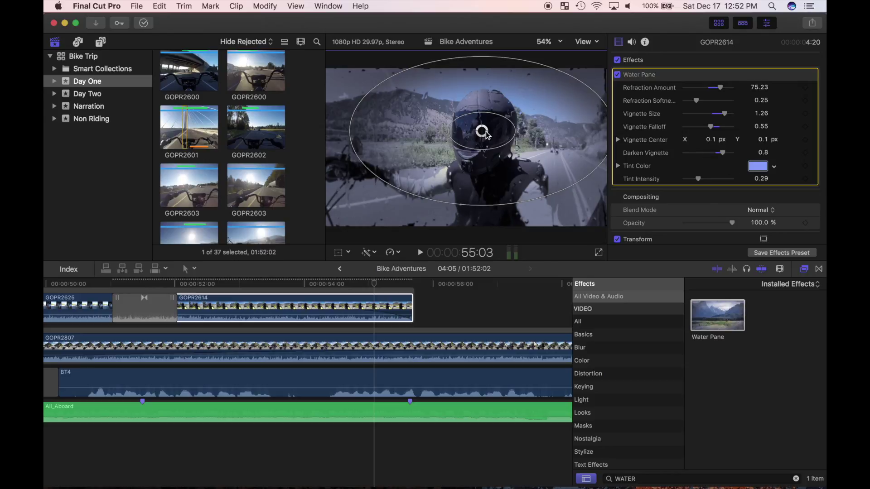
# Compare the vignette change with undo and redo, zoom the timeline out, and play the edit
pyautogui.press('super+z')
pyautogui.press('super+z')
pyautogui.press('super+z')
pyautogui.press('super+z')
pyautogui.press('super+z')
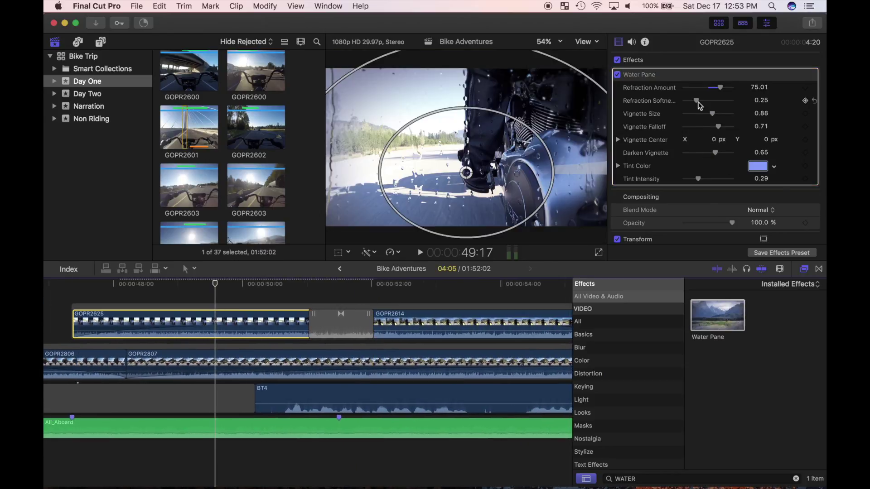
pyautogui.press('super+shift+z')
pyautogui.press('super+shift+z')
pyautogui.press('super+shift+z')
pyautogui.press('super+shift+z')
pyautogui.press('super+shift+z')
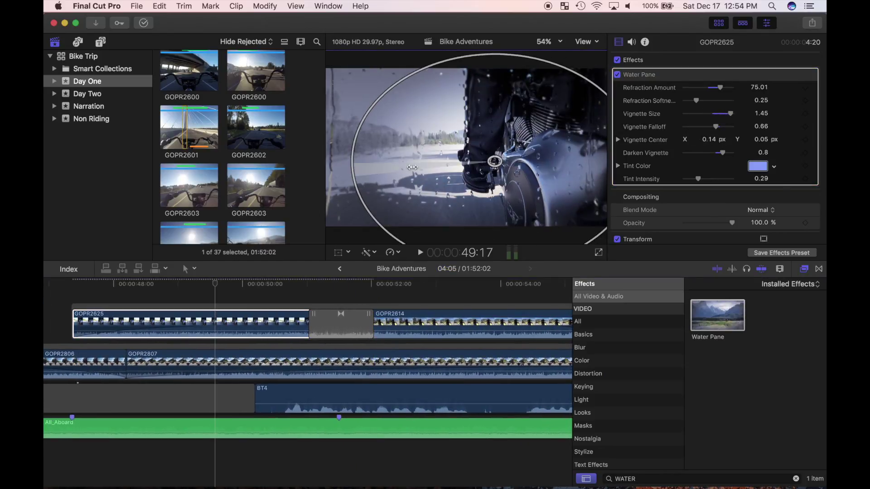
pyautogui.press('super+minus')
pyautogui.press('super+minus')
pyautogui.hotkey('shift', '/')
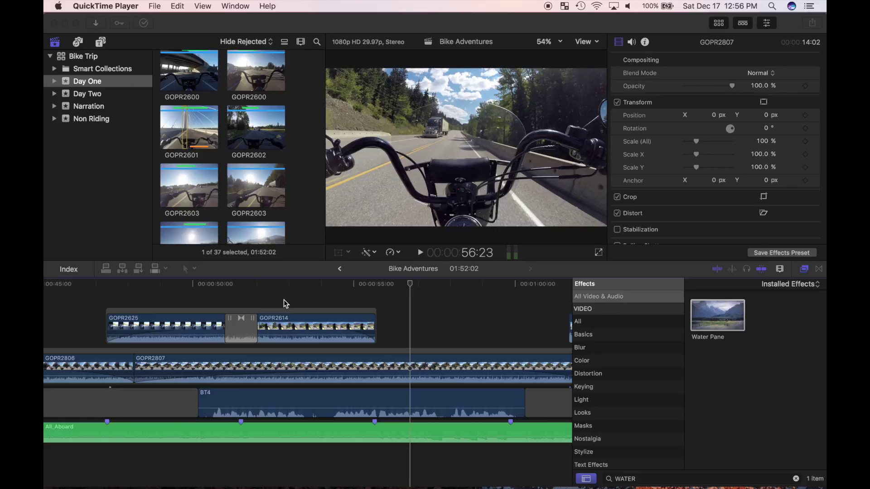
# Select GOPR2625 and GOPR2614 together and place the cursor in the effects search field
pyautogui.click(136, 300)
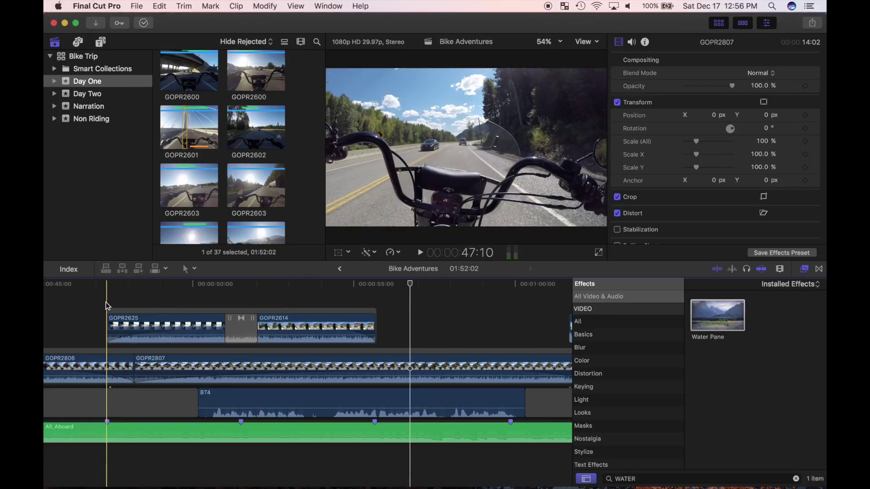
pyautogui.click(109, 306)
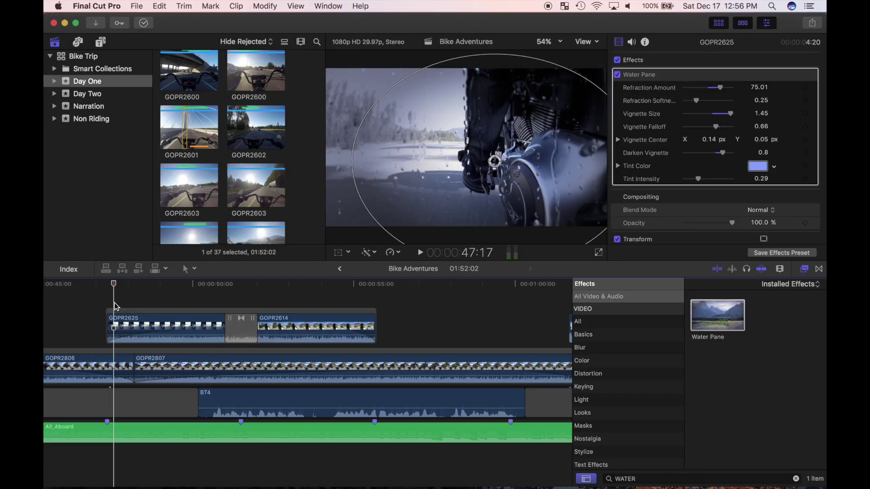
pyautogui.moveTo(116, 307); pyautogui.dragTo(313, 327)
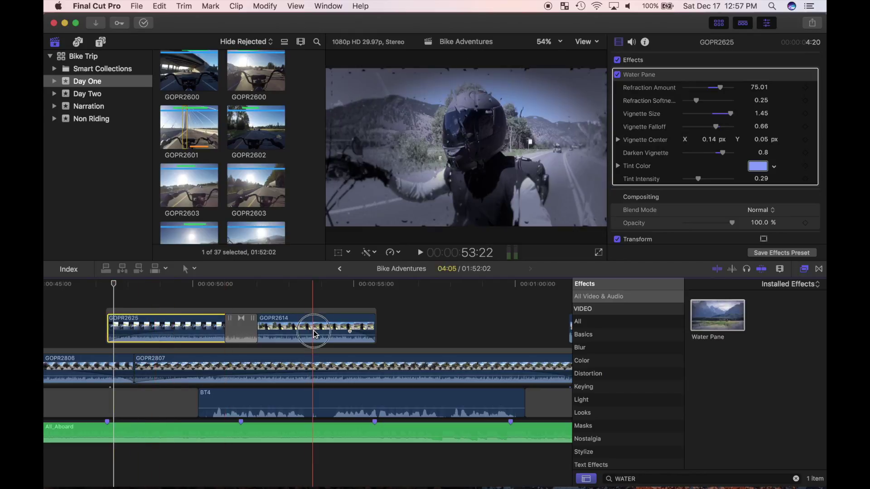
pyautogui.click(635, 480)
# Apply Handheld via a 'handh' search, set Shakiness to 53.44, stack it above Water Pane, and play
pyautogui.press('BackSpace')
pyautogui.press('BackSpace')
pyautogui.press('BackSpace')
pyautogui.press('BackSpace')
pyautogui.press('BackSpace')
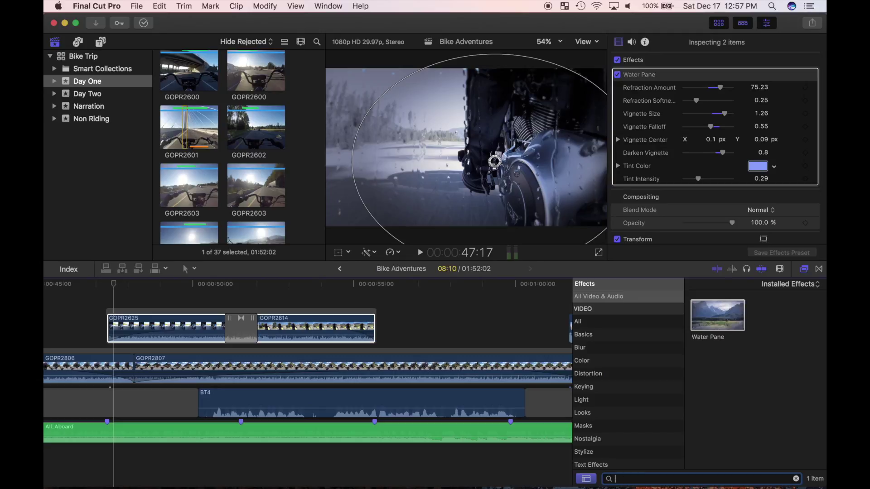
pyautogui.write('handheld')
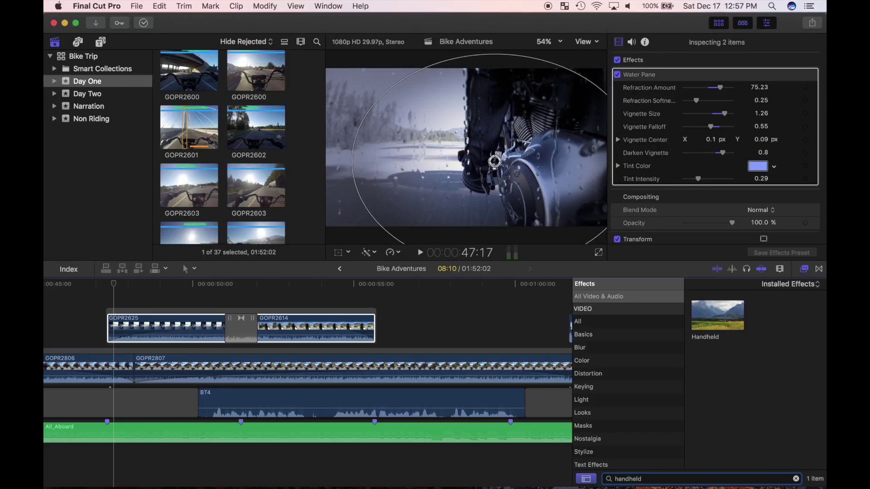
pyautogui.doubleClick(715, 322)
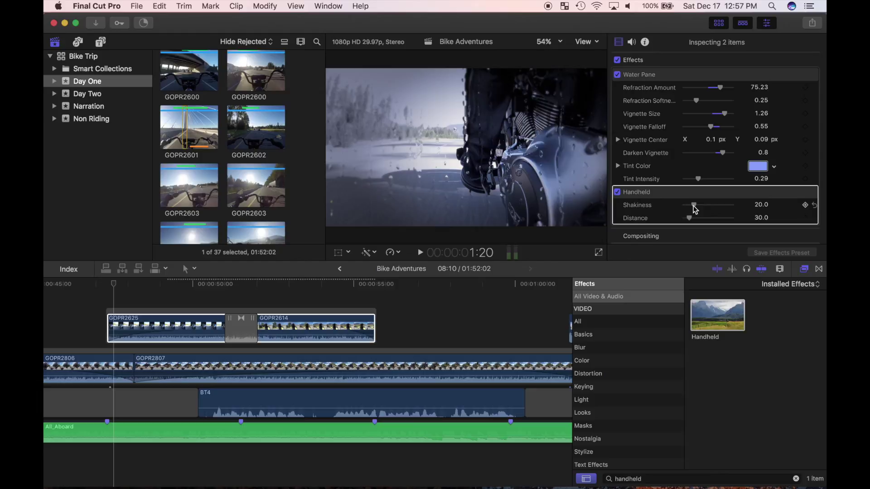
pyautogui.moveTo(694, 206); pyautogui.dragTo(710, 210)
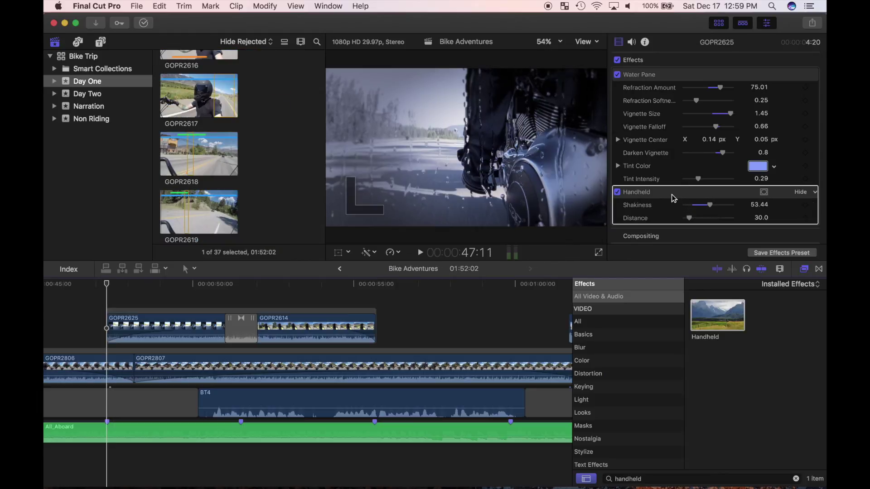
pyautogui.moveTo(671, 194); pyautogui.dragTo(657, 92)
pyautogui.press('space')
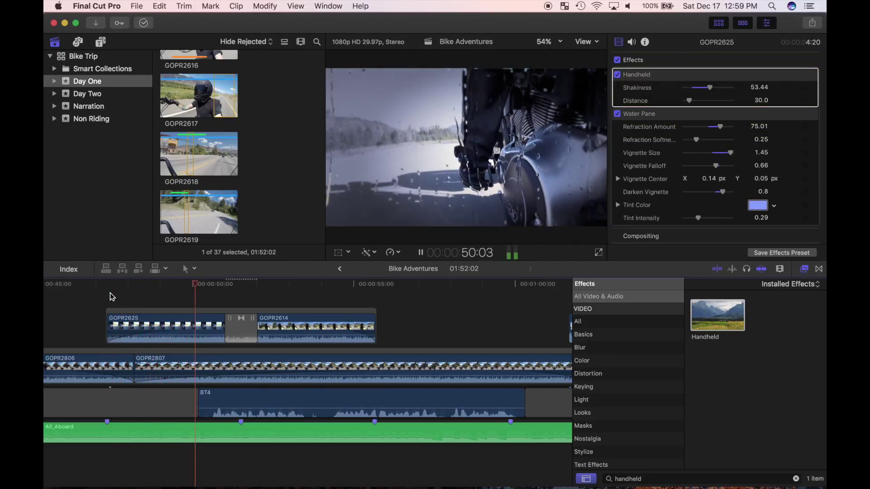
# Toggle Water Pane, Handheld, and all effects off and on to compare the clip's look
pyautogui.click(116, 297)
pyautogui.click(617, 114)
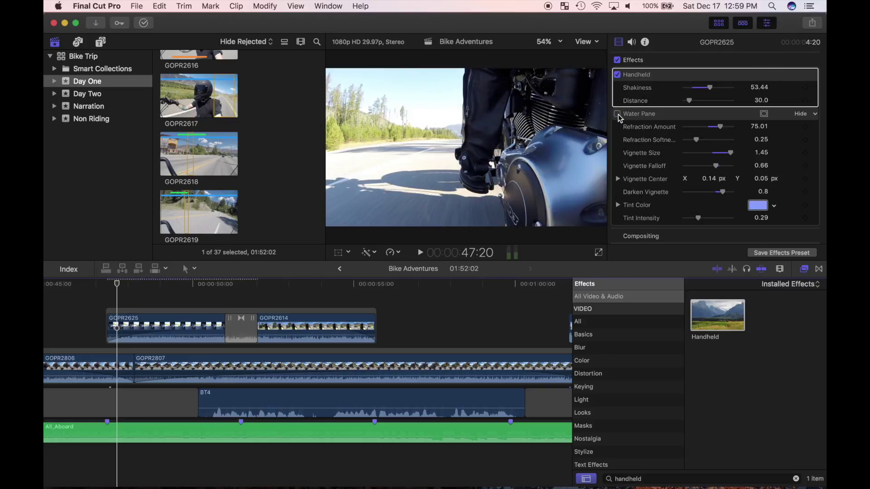
pyautogui.click(618, 115)
pyautogui.click(617, 75)
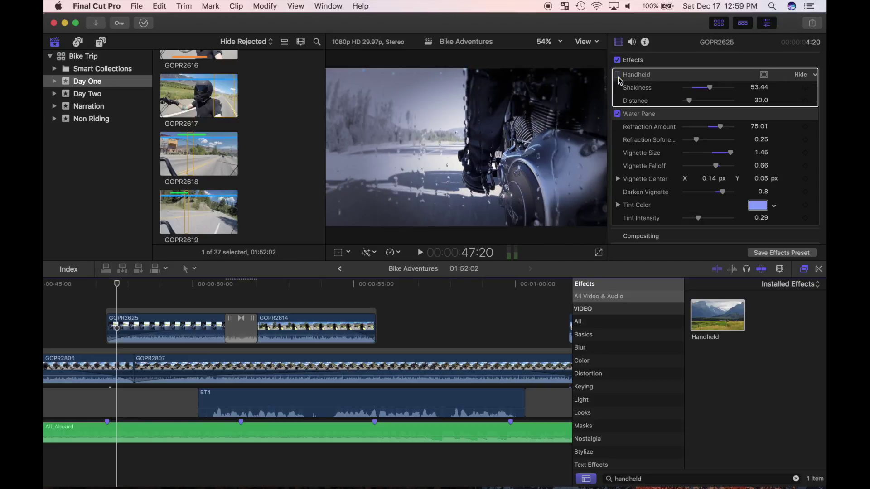
pyautogui.click(618, 76)
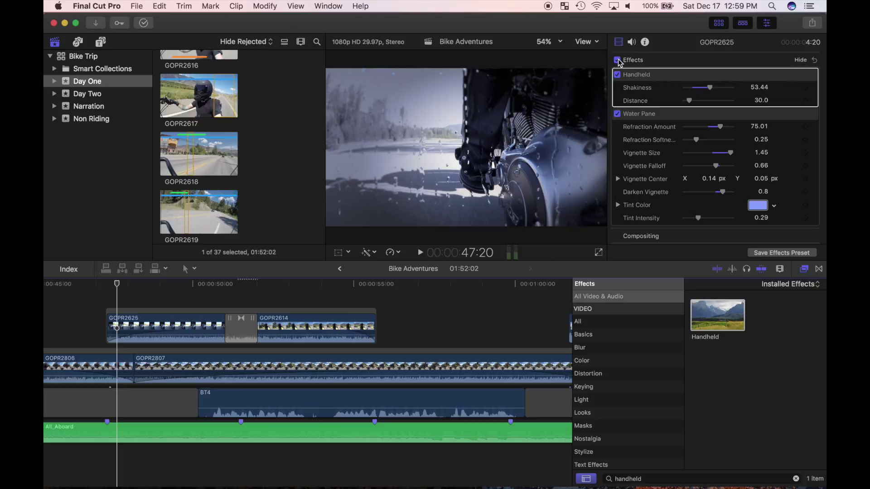
pyautogui.click(618, 60)
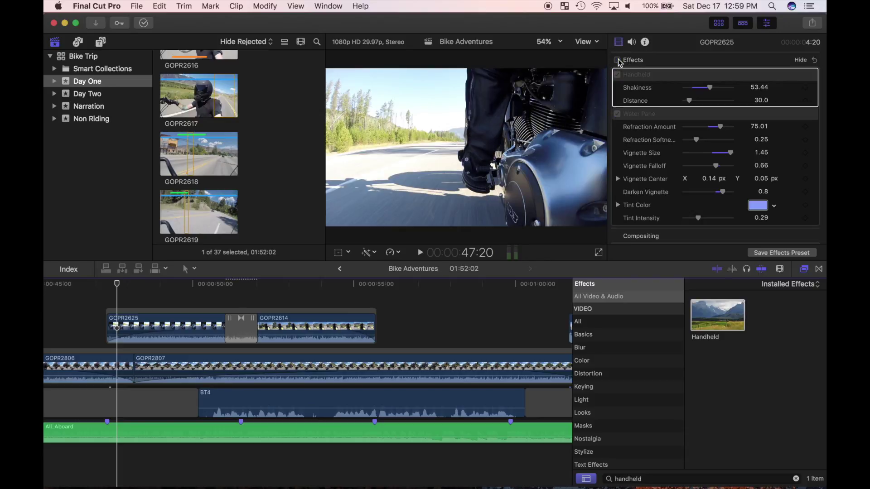
pyautogui.click(617, 60)
pyautogui.click(618, 61)
pyautogui.click(617, 60)
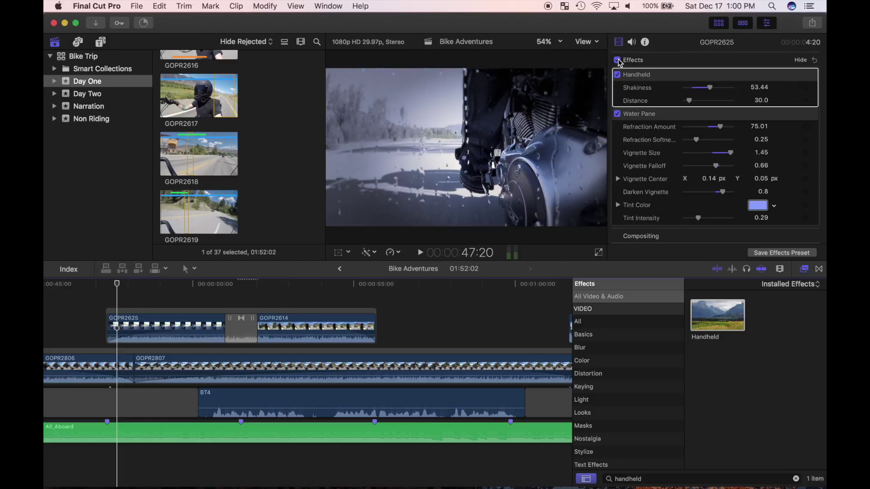
# Delete Handheld then undo to keep it, and scroll back to the opening Packing Timelapse clip
pyautogui.click(669, 74)
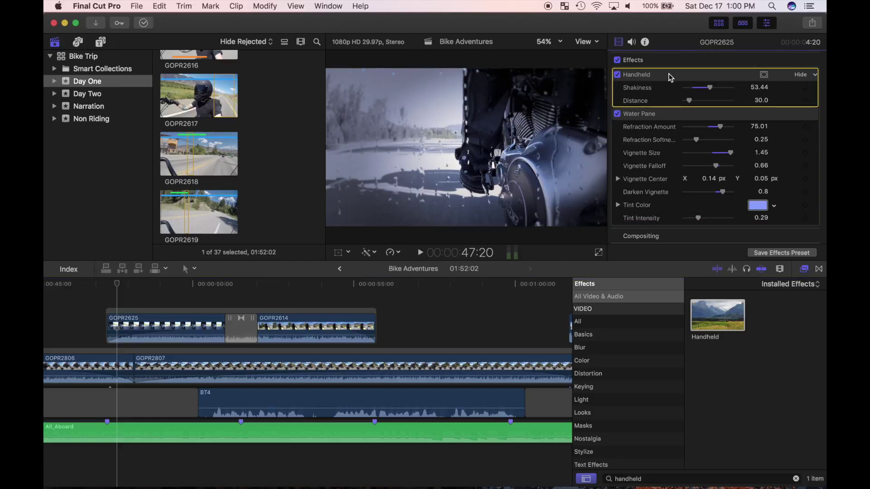
pyautogui.press('Delete')
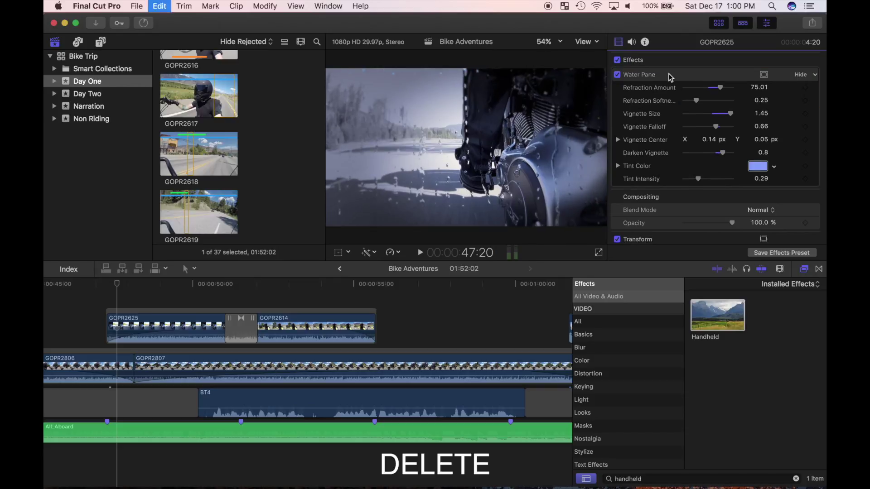
pyautogui.press('super+z')
pyautogui.press('super+Tab')
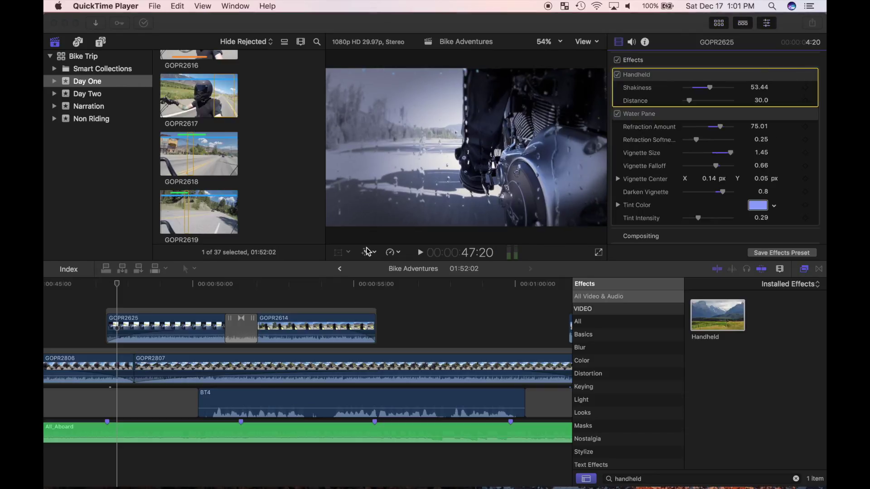
pyautogui.hscroll(-10, 308, 349)
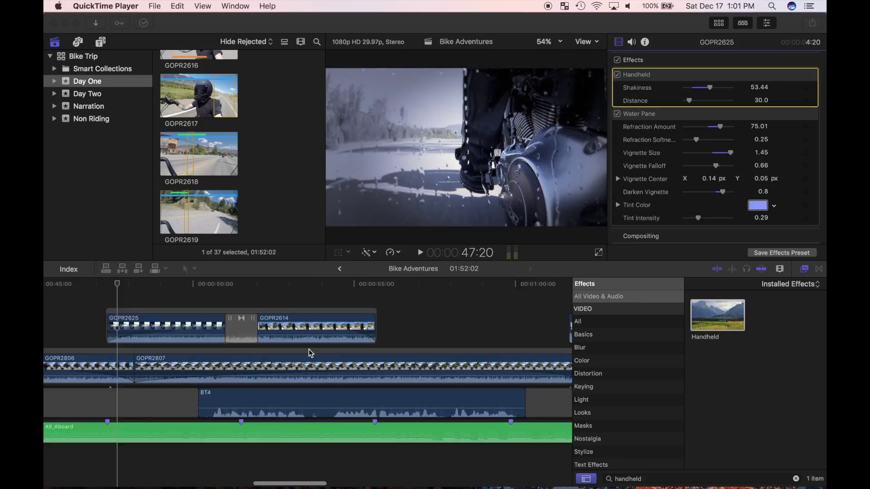
pyautogui.hscroll(-3, 307, 349)
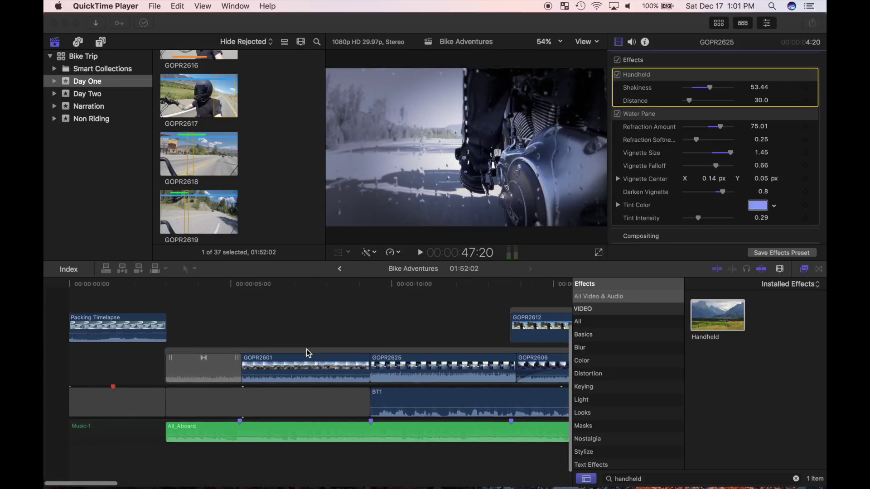
# Copy the opening Packing Timelapse clip, paste a duplicate above it, and return to the timeline start
pyautogui.click(99, 330)
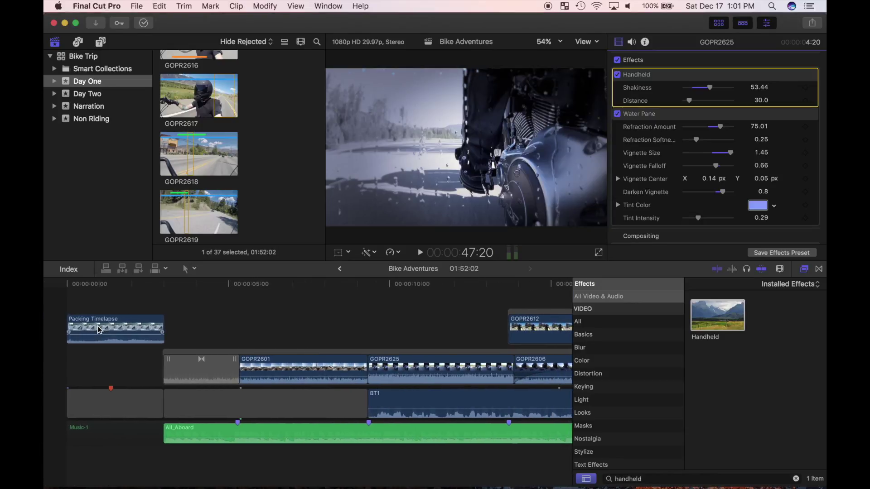
pyautogui.click(98, 322)
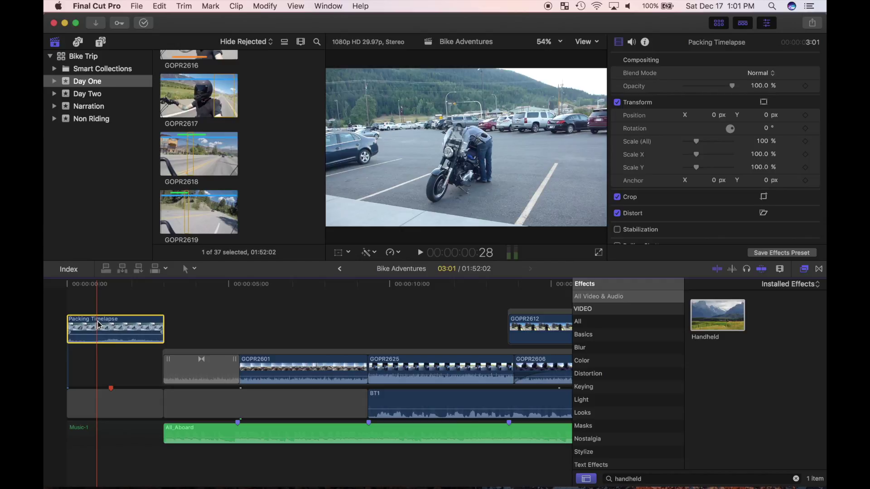
pyautogui.click(68, 311)
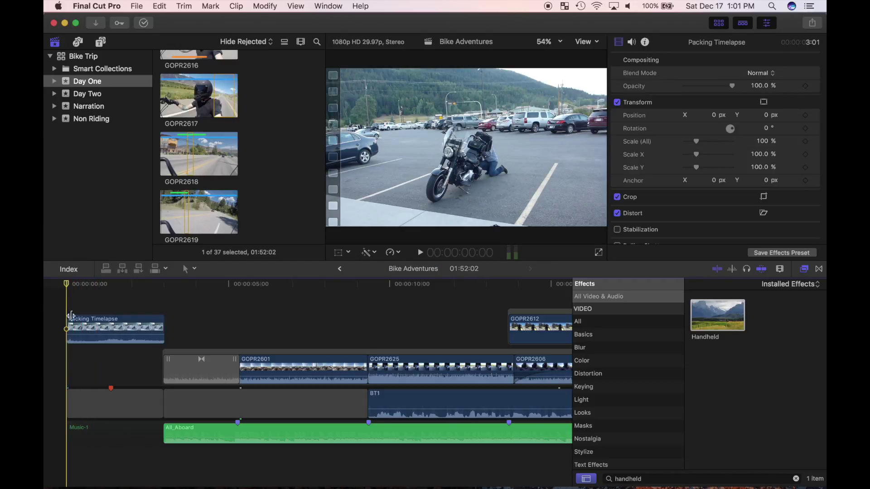
pyautogui.click(76, 324)
pyautogui.press('super+c')
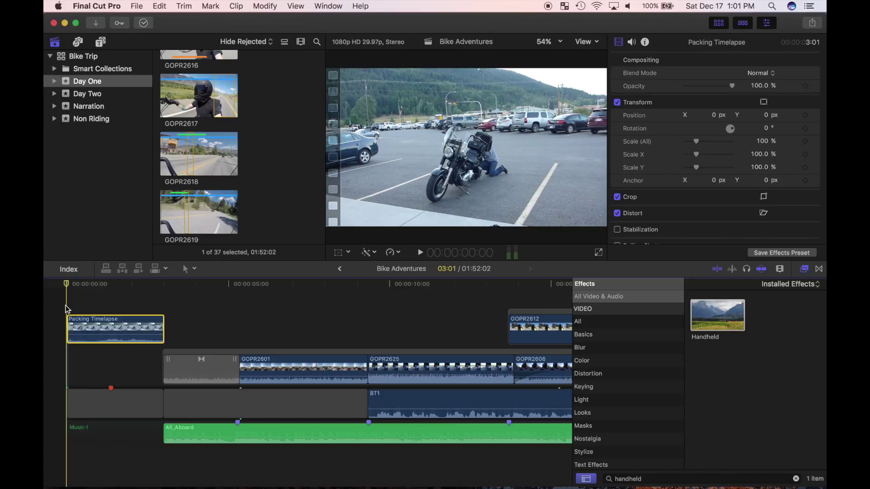
pyautogui.press('super+v')
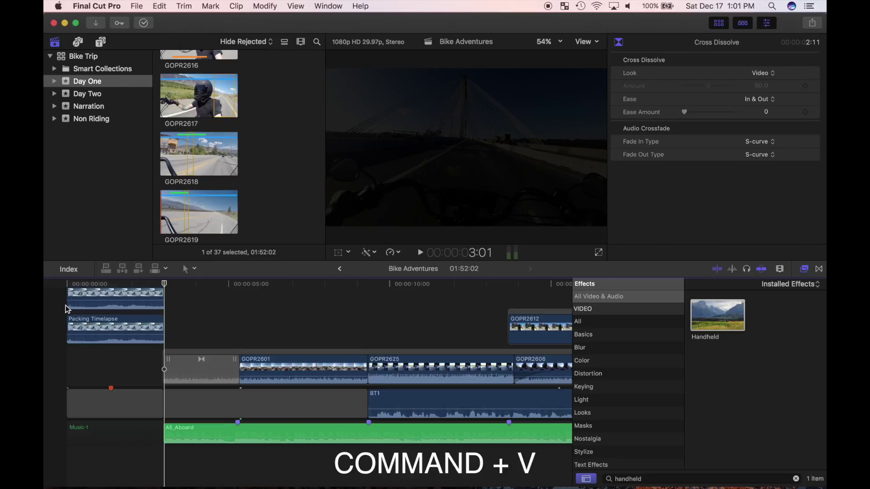
pyautogui.press('Home')
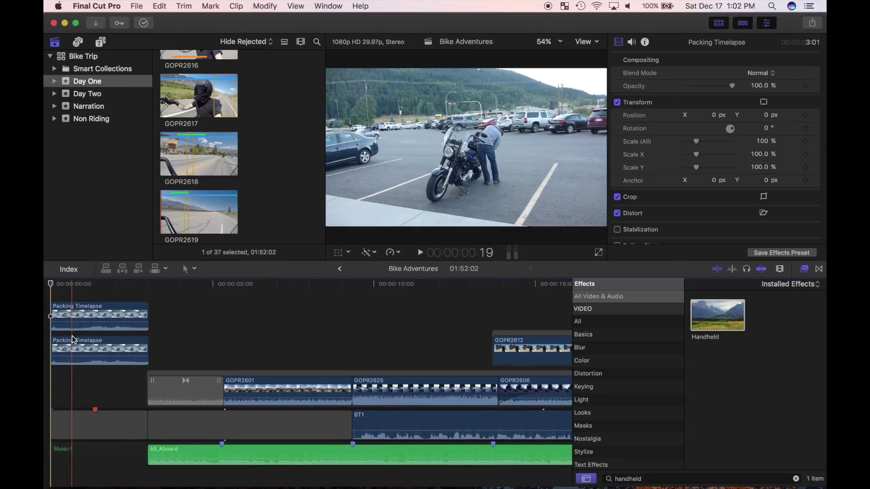
# Disable the lower Packing Timelapse copy, hide the inspector, and set the viewer zoom to 50%
pyautogui.click(73, 345)
pyautogui.press('v')
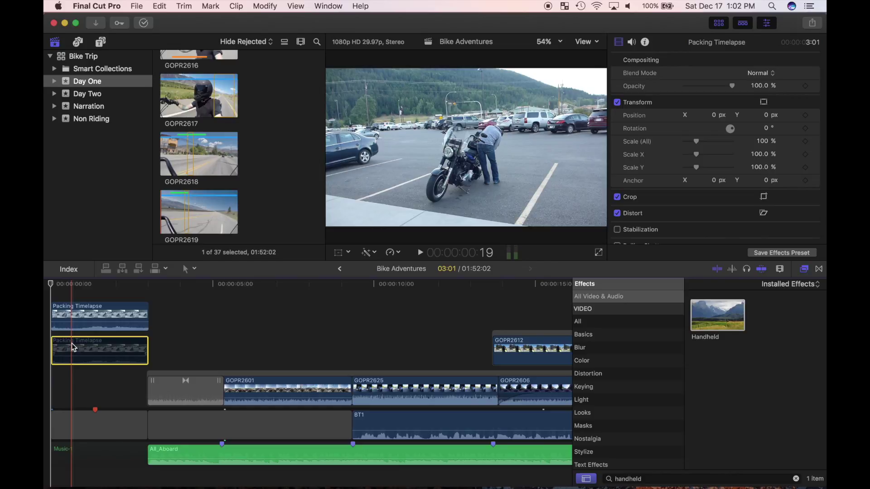
pyautogui.click(766, 24)
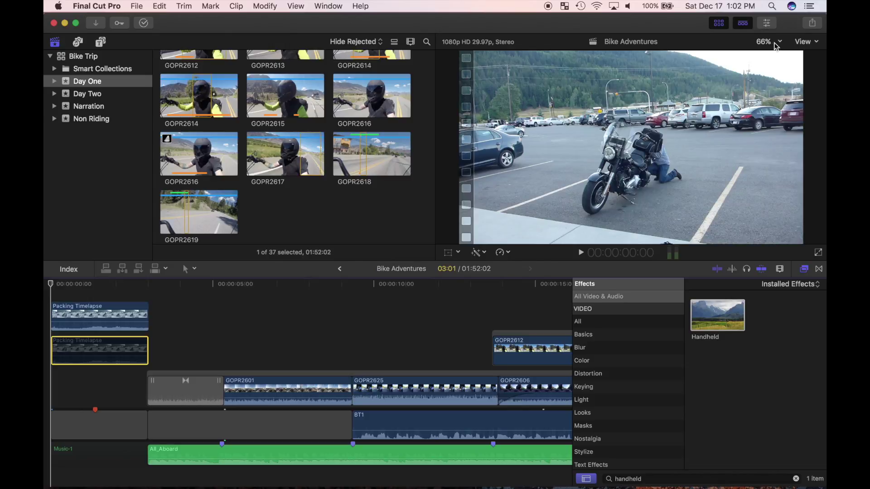
pyautogui.click(779, 42)
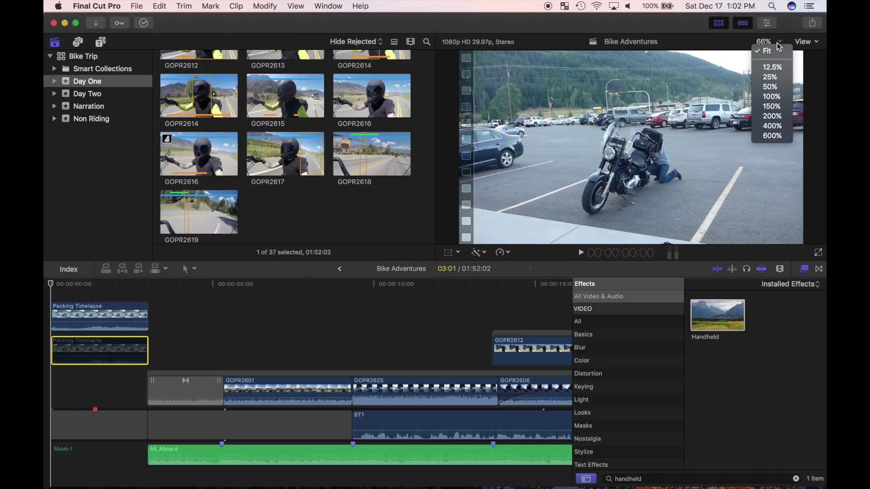
pyautogui.click(770, 88)
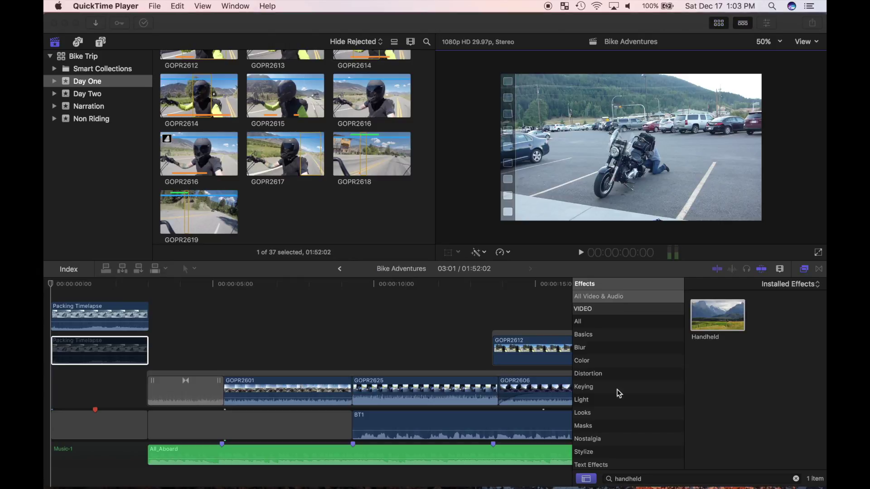
# Apply Draw Mask to the upper copy and outline the mountains and sky with four closed points
pyautogui.click(603, 428)
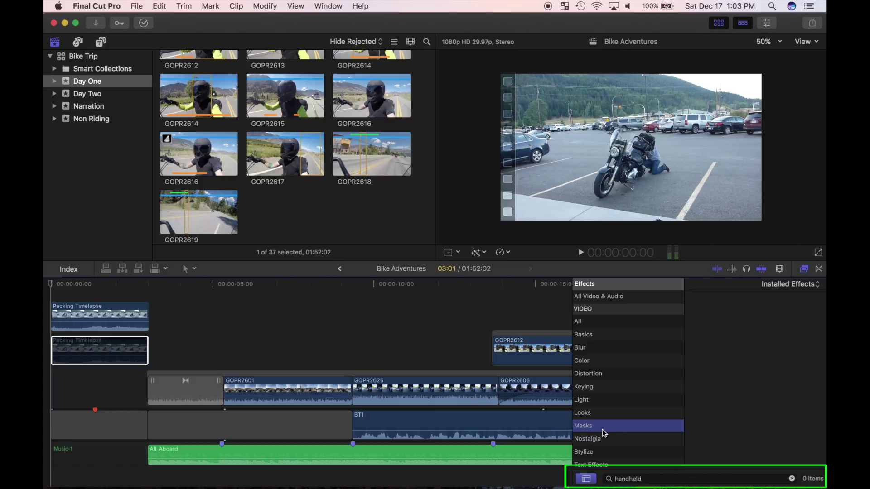
pyautogui.click(791, 479)
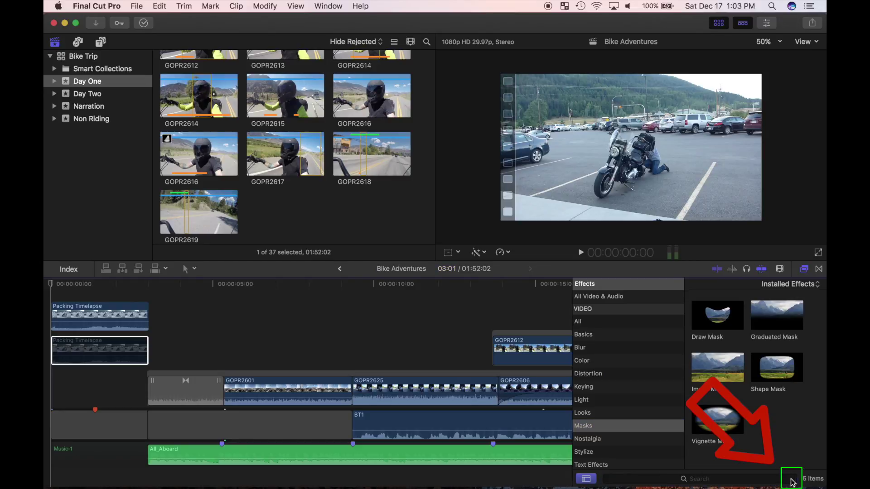
pyautogui.click(716, 322)
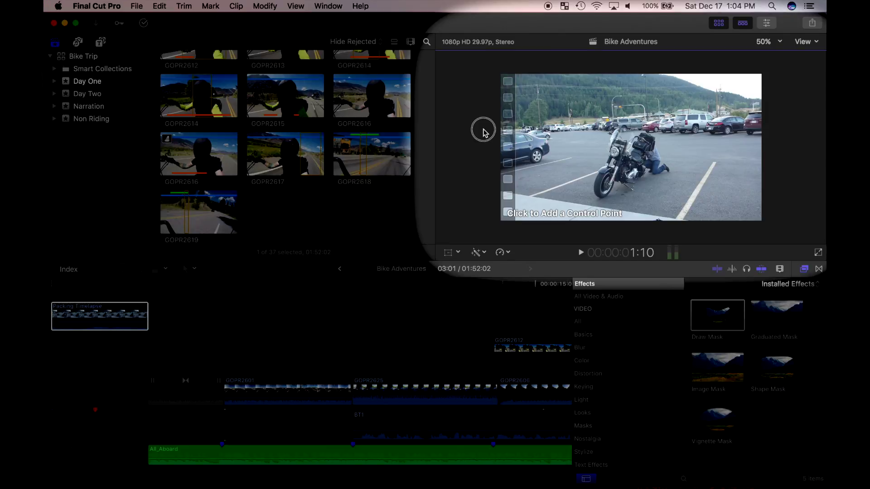
pyautogui.click(483, 130)
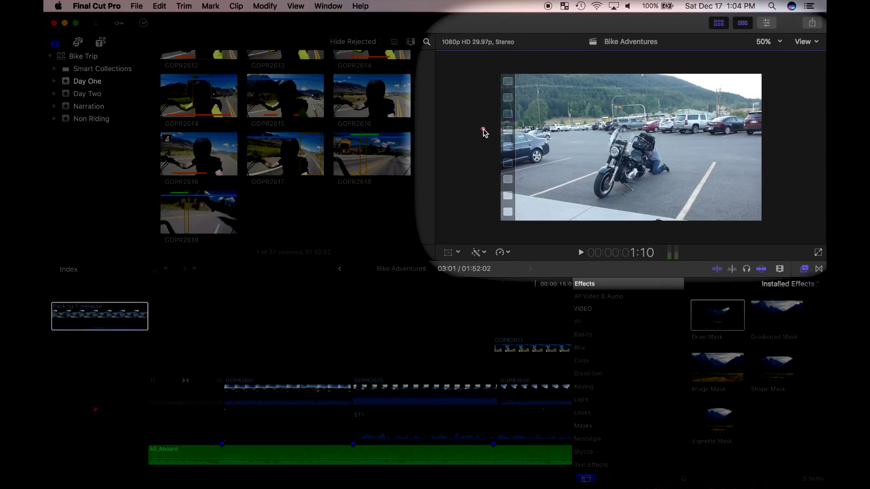
pyautogui.click(784, 109)
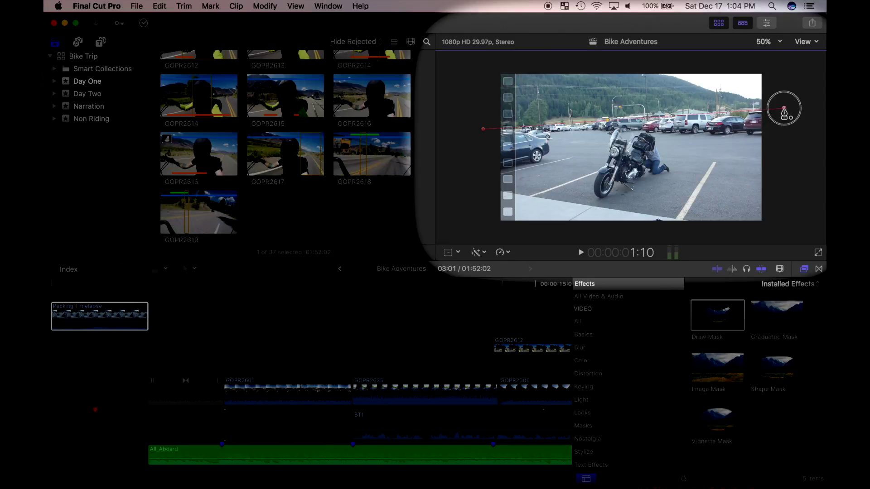
pyautogui.click(778, 66)
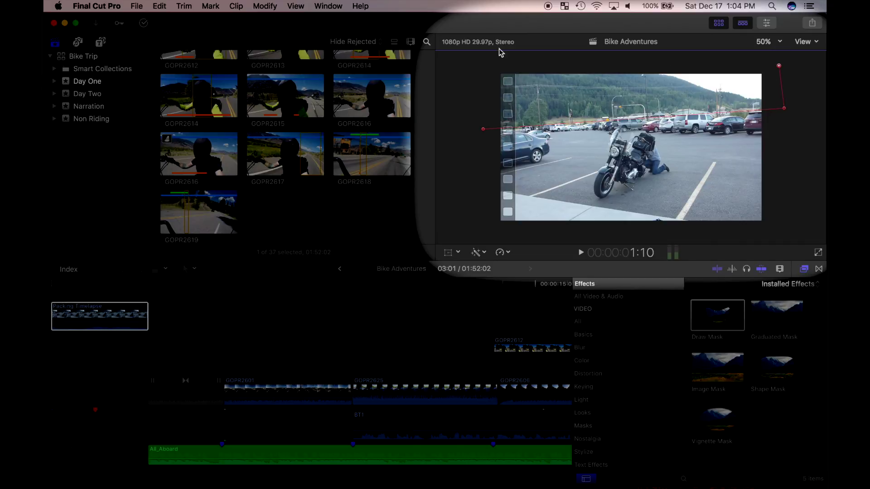
pyautogui.click(485, 63)
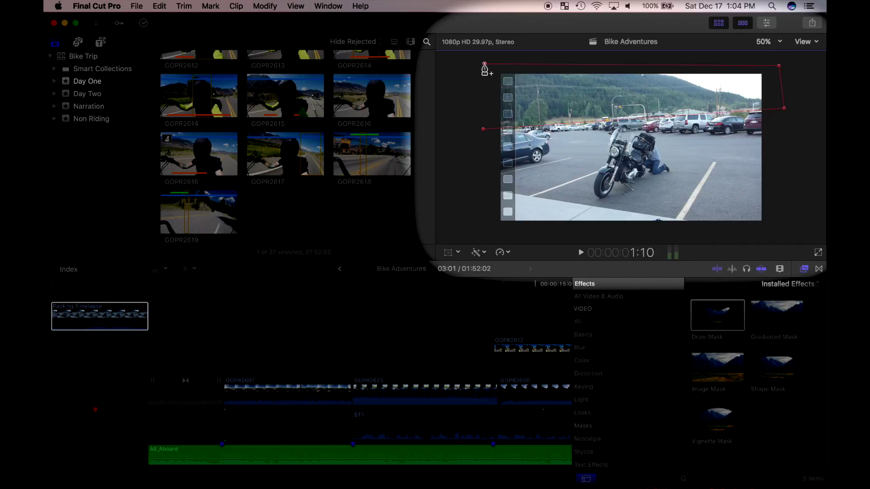
pyautogui.click(484, 130)
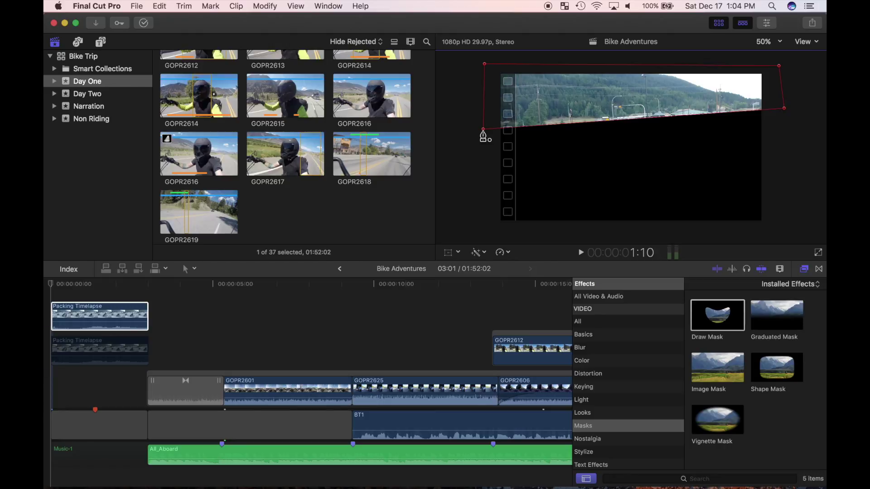
# Re-enable the lower Packing Timelapse copy and apply the Focus blur to the masked upper copy
pyautogui.click(114, 347)
pyautogui.press('v')
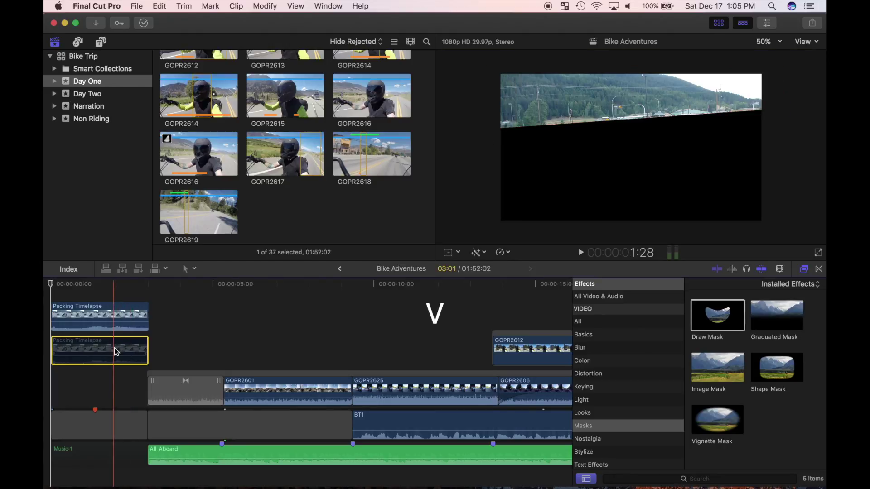
pyautogui.click(117, 320)
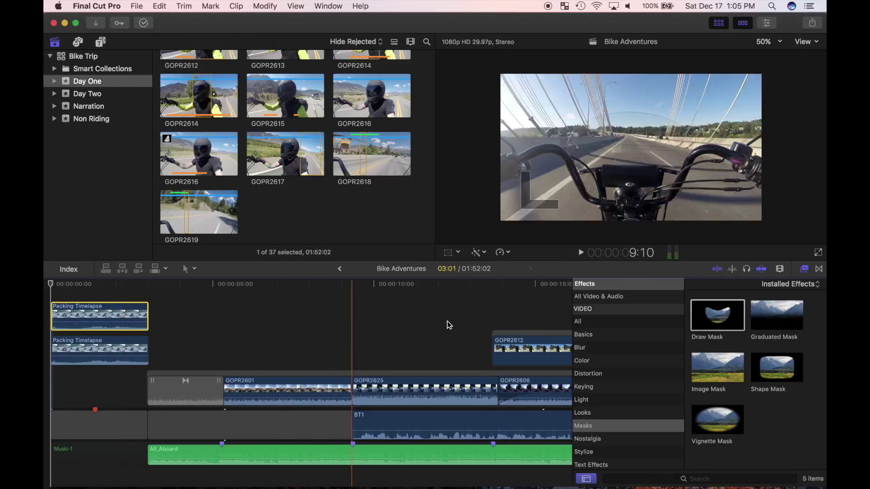
pyautogui.click(588, 349)
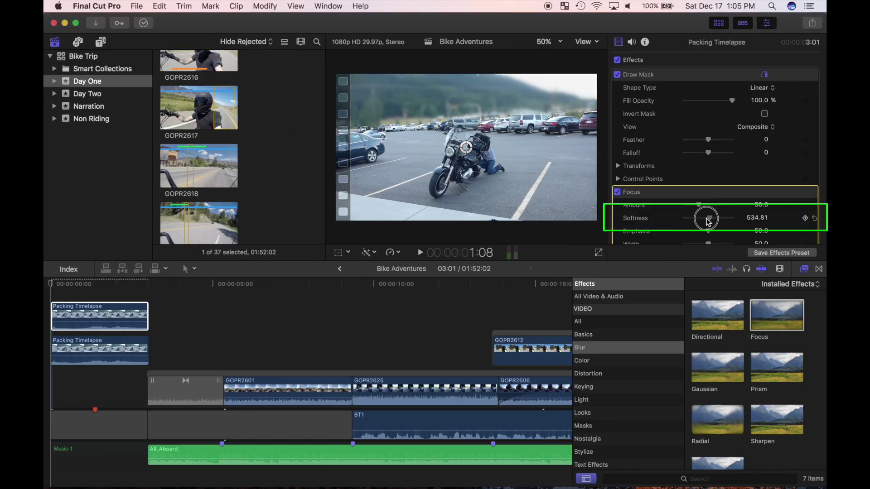
pyautogui.moveTo(709, 218); pyautogui.dragTo(701, 224)
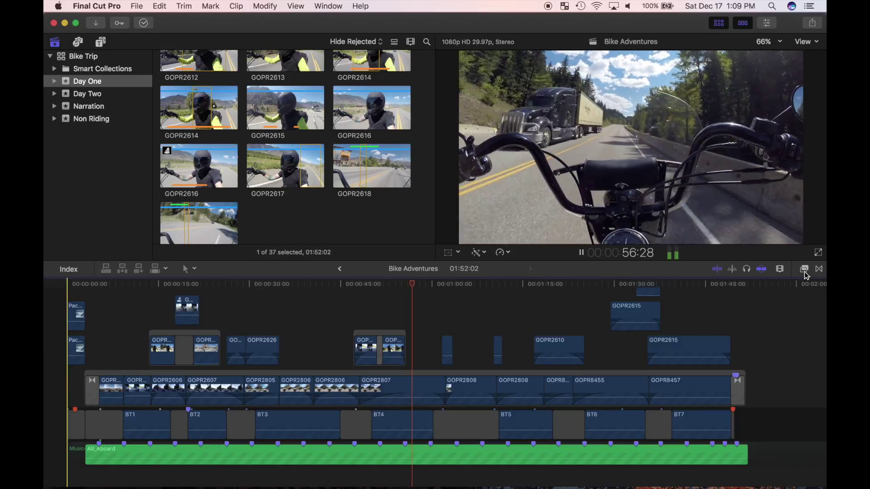
pyautogui.press('space')
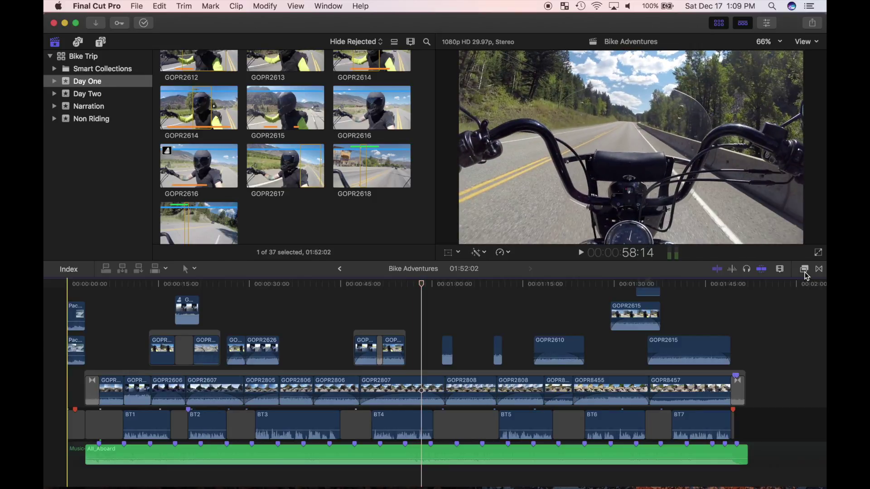
pyautogui.click(65, 305)
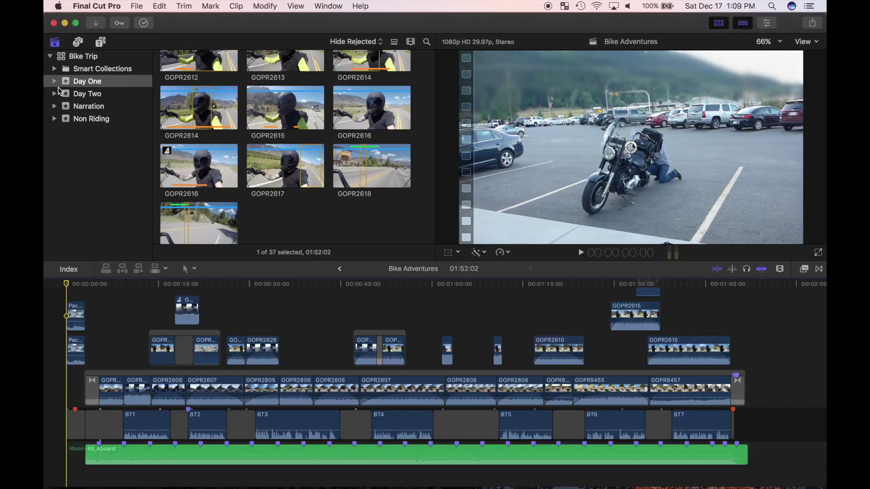
# Close the Final Cut Pro window with its red close button
pyautogui.click(53, 24)
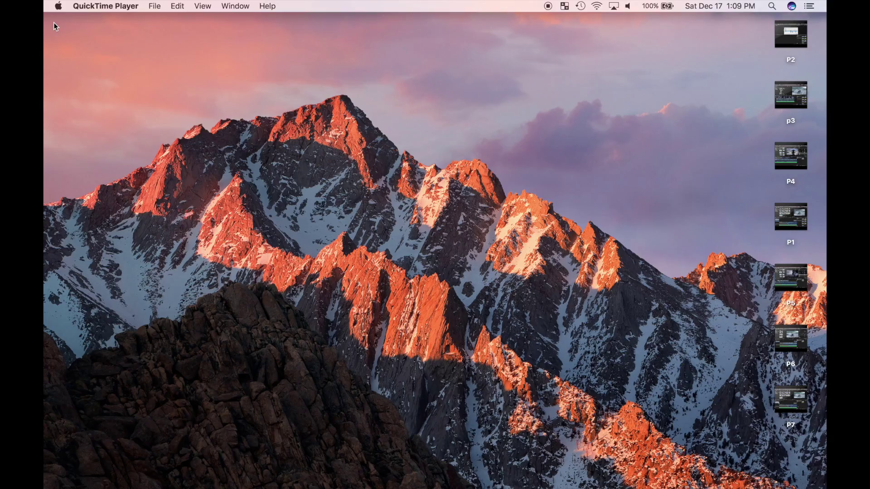